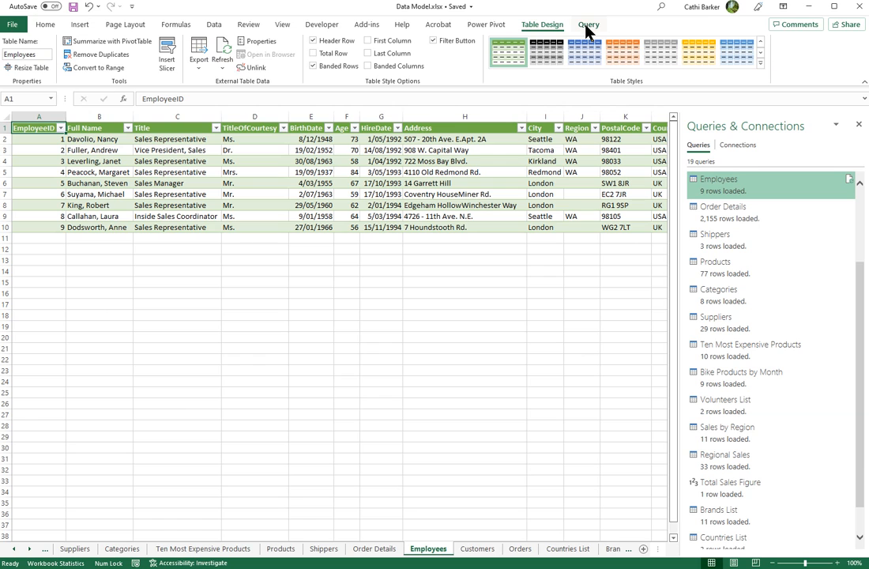
Open the Power Query Editor and add an index column to the Ten Most Expensive Products query.
click(588, 25)
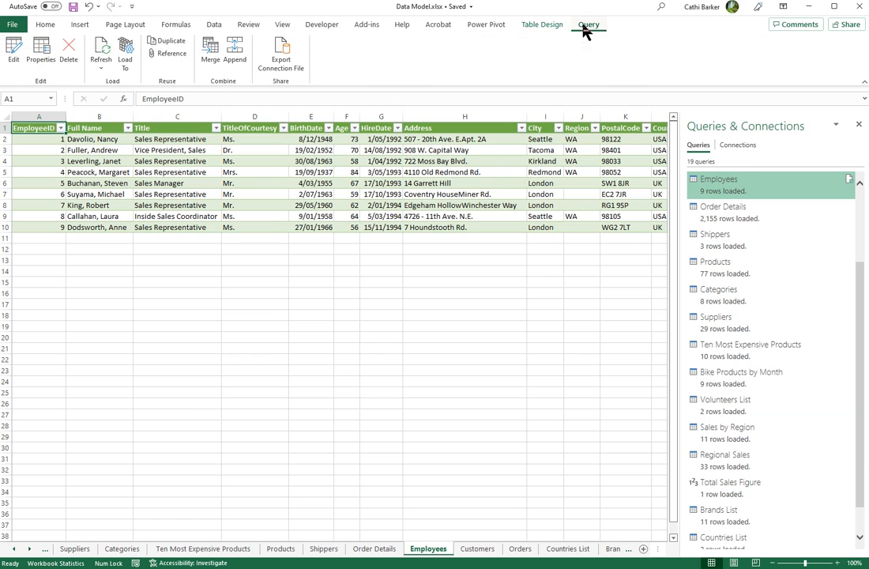
click(13, 55)
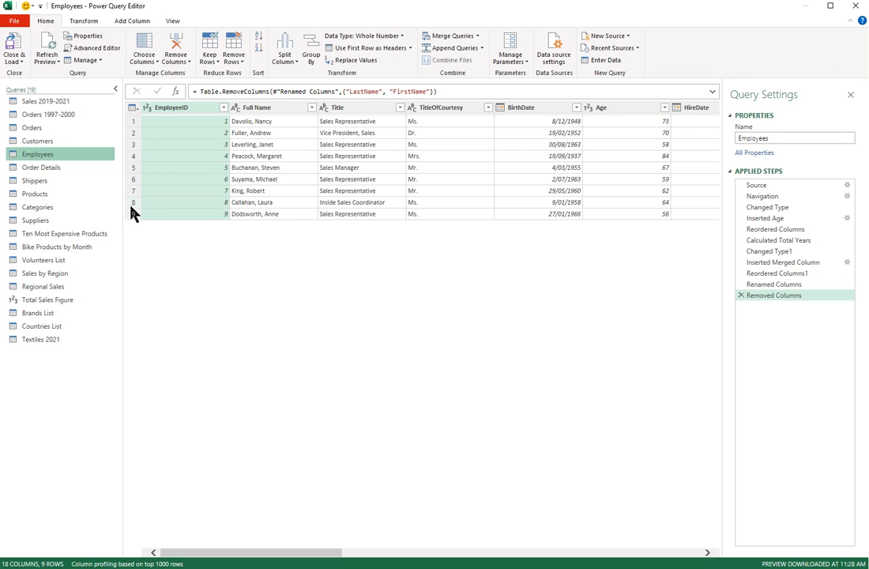
click(73, 234)
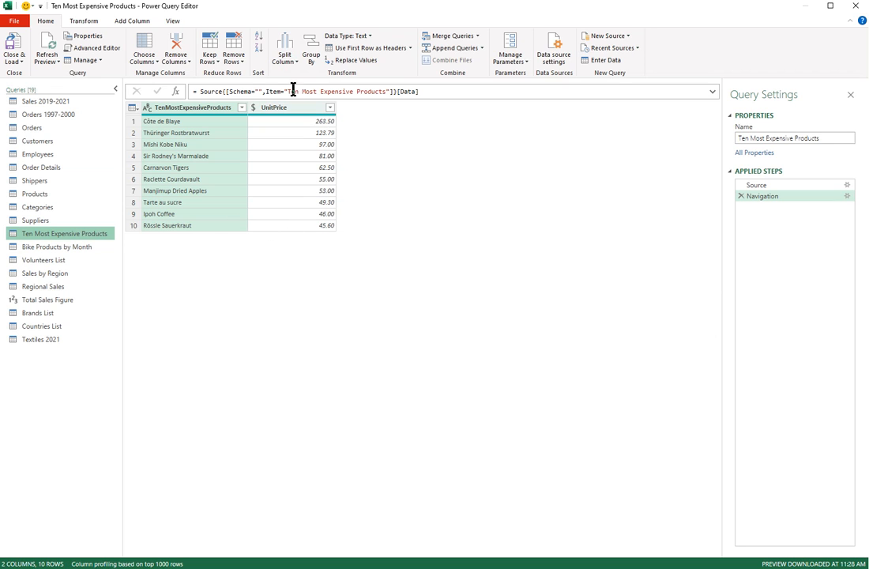
click(133, 22)
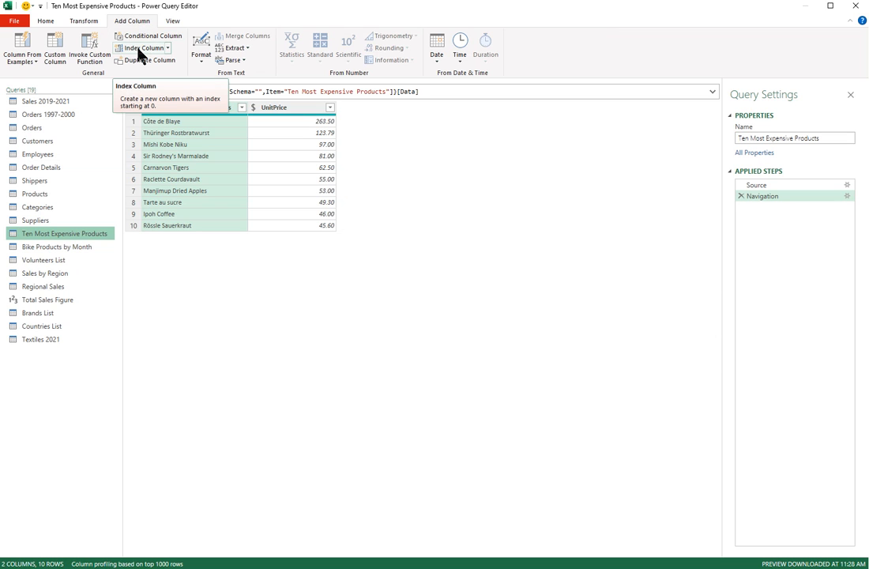
click(139, 49)
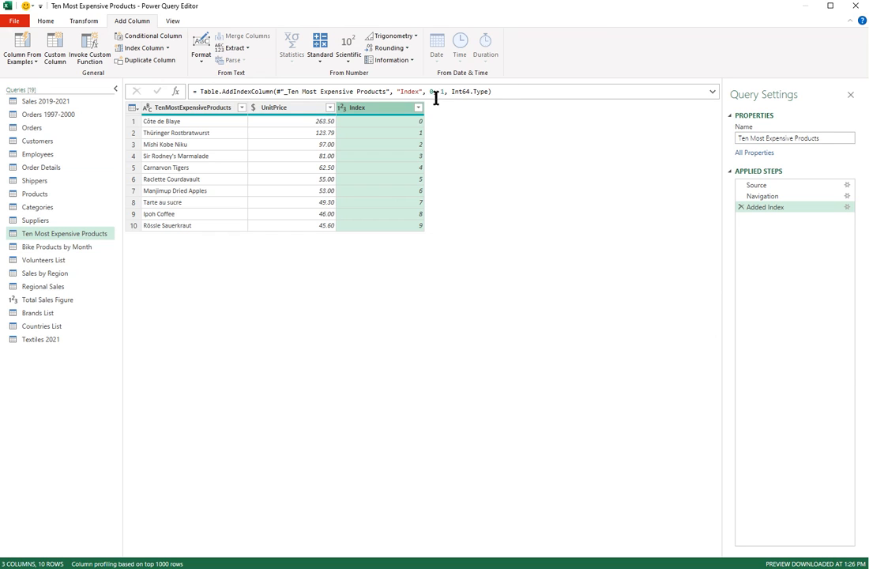
Set the index column's starting index to 1 and make it the first column of the table.
click(847, 207)
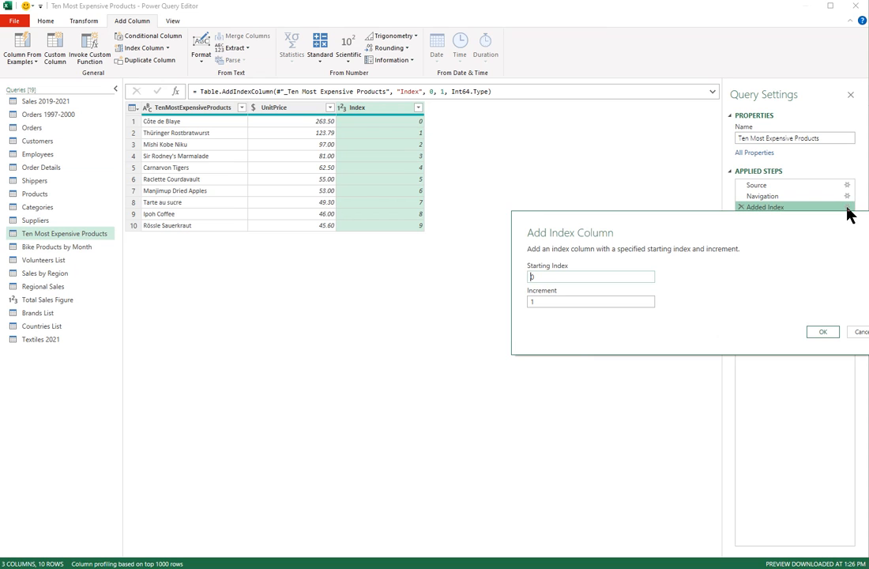
drag(822, 229, 656, 255)
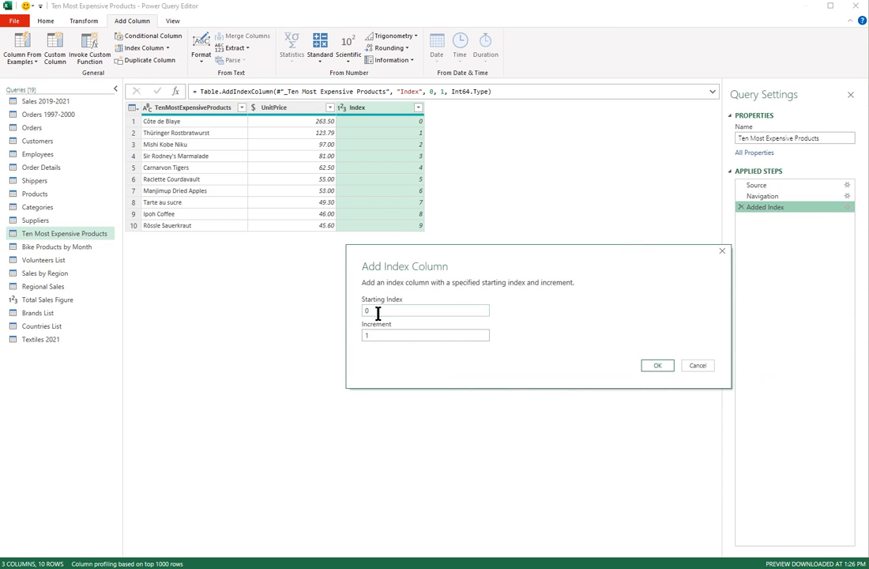
drag(378, 313, 336, 316)
click(659, 367)
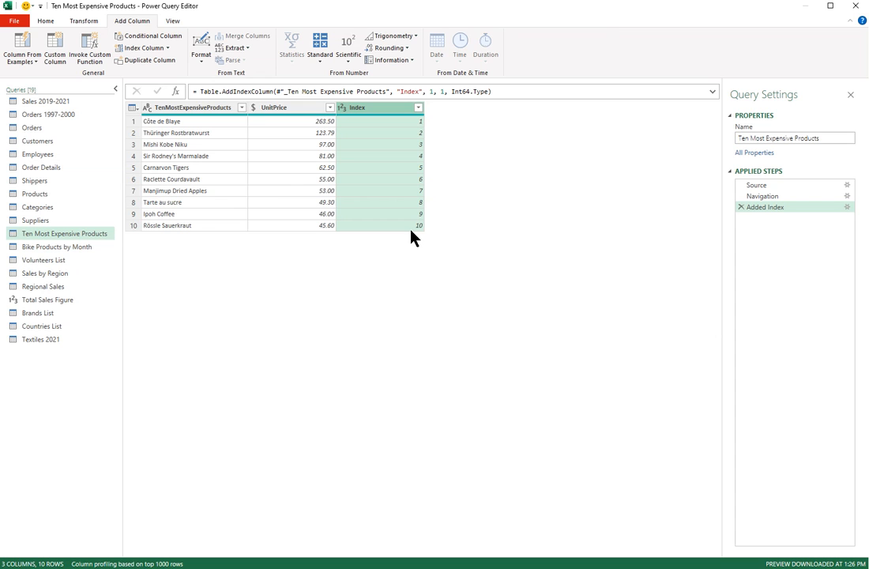
drag(378, 110, 185, 119)
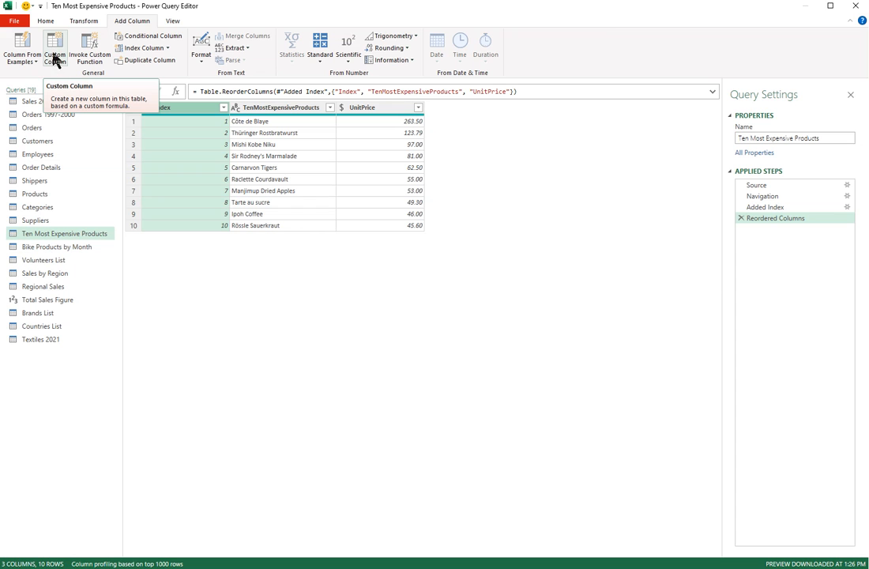
Add a custom column named Company to the Employees query with the formula "Northwind".
click(53, 155)
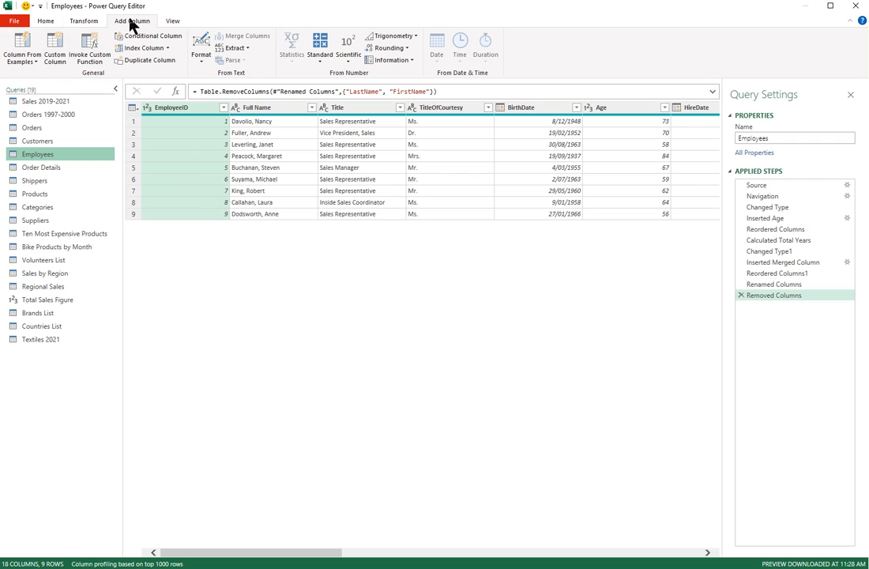
click(55, 49)
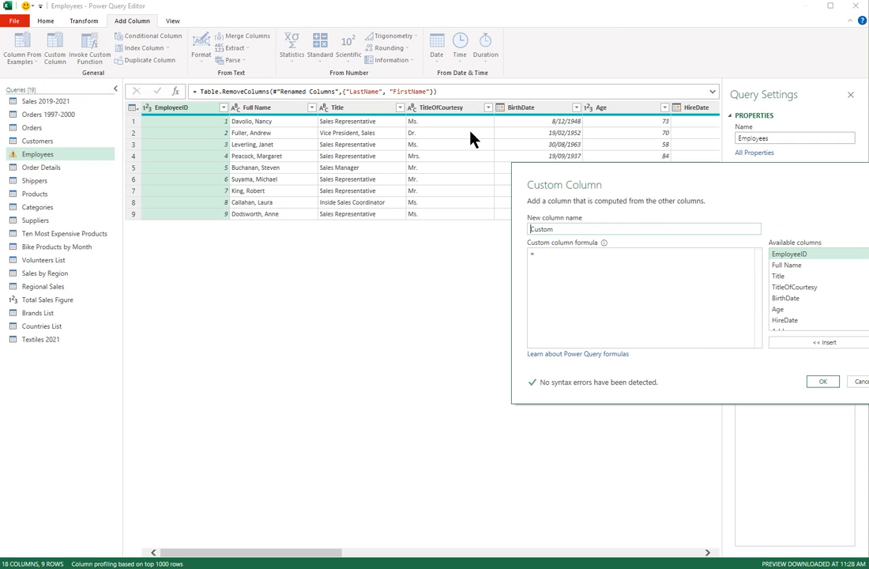
drag(705, 183, 532, 180)
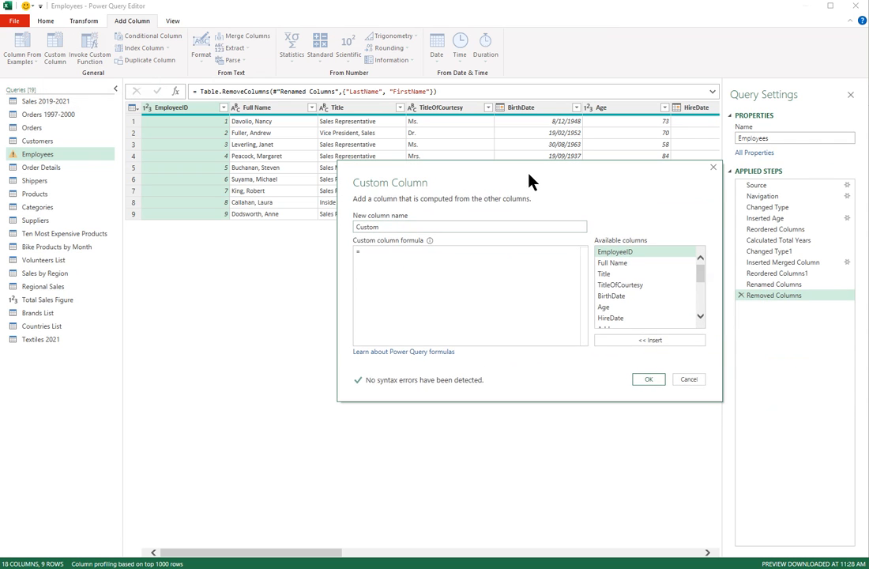
click(389, 227)
double_click(389, 227)
key(BackSpace)
text(Company)
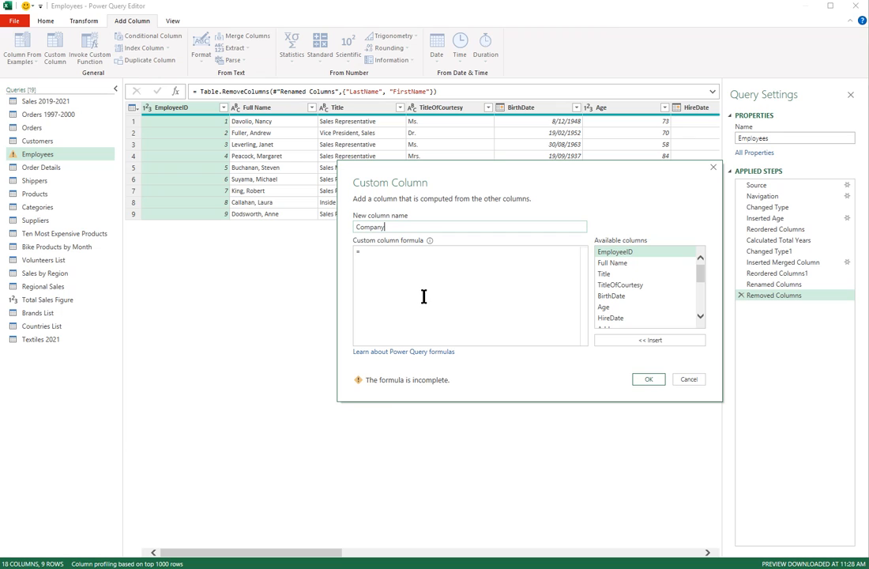
click(378, 252)
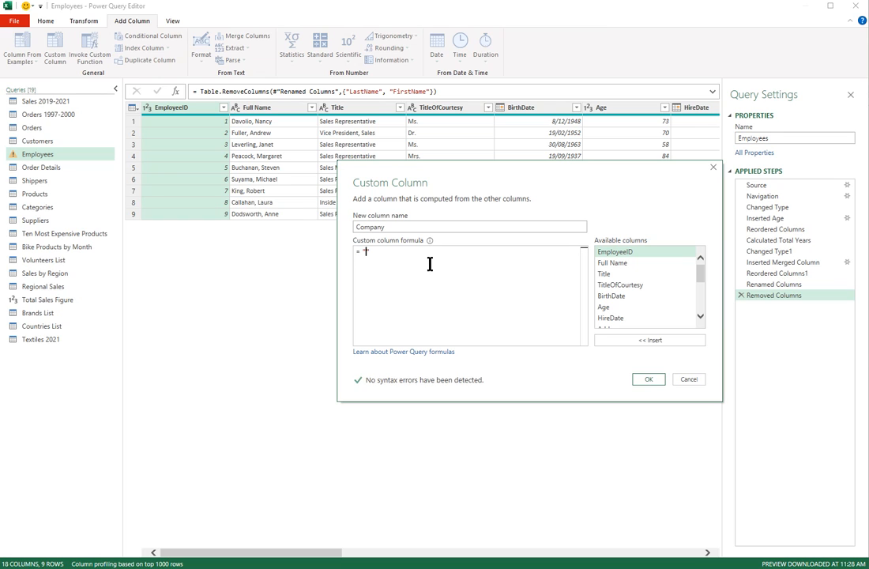
text("Northwind)
click(649, 384)
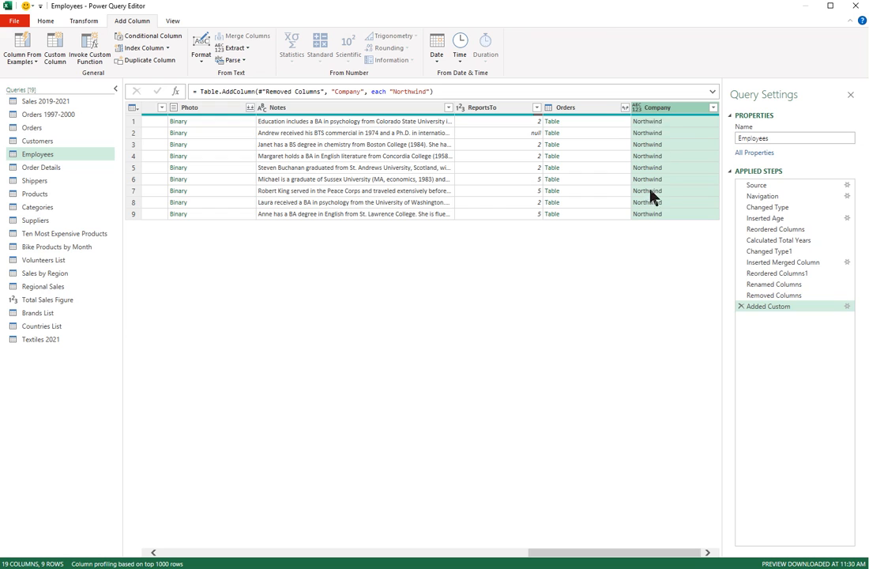
Move the Company column between HireDate and Address in the Employees query.
click(85, 22)
click(269, 48)
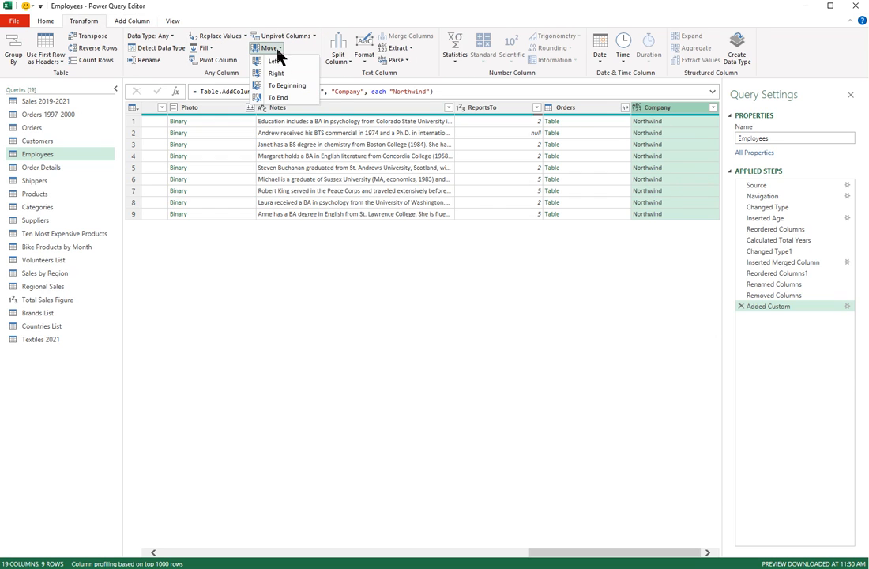
click(287, 86)
drag(180, 112, 673, 120)
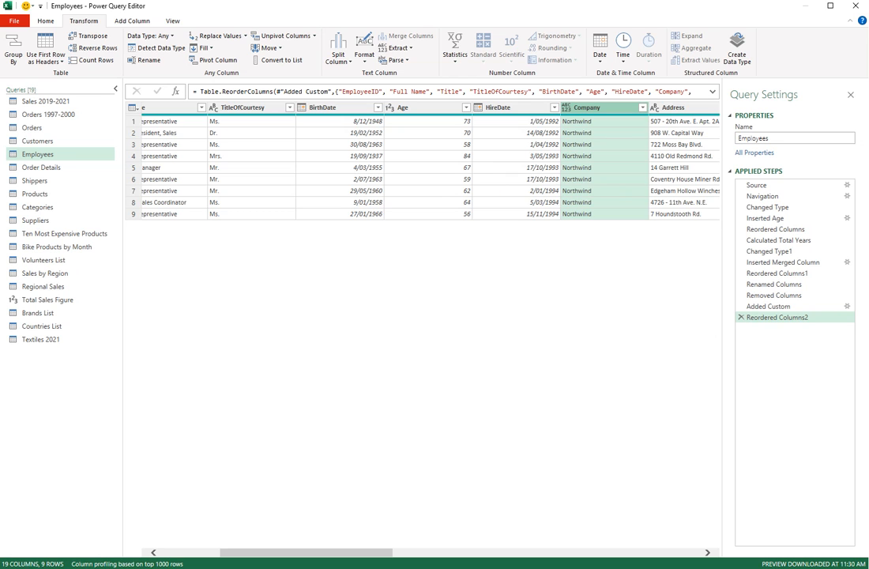
Start a custom column named UNIT PRICE in the Orders 1997-2000 query.
click(58, 115)
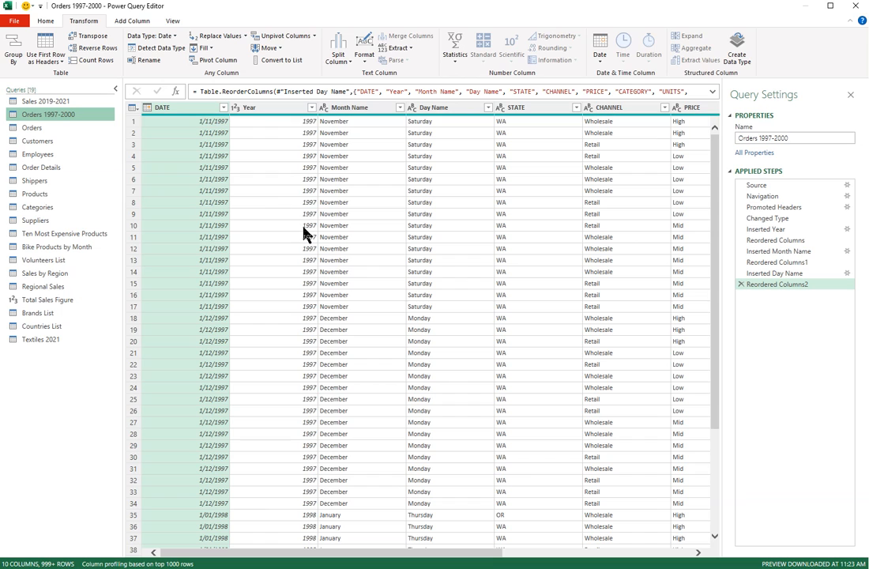
click(131, 21)
click(58, 59)
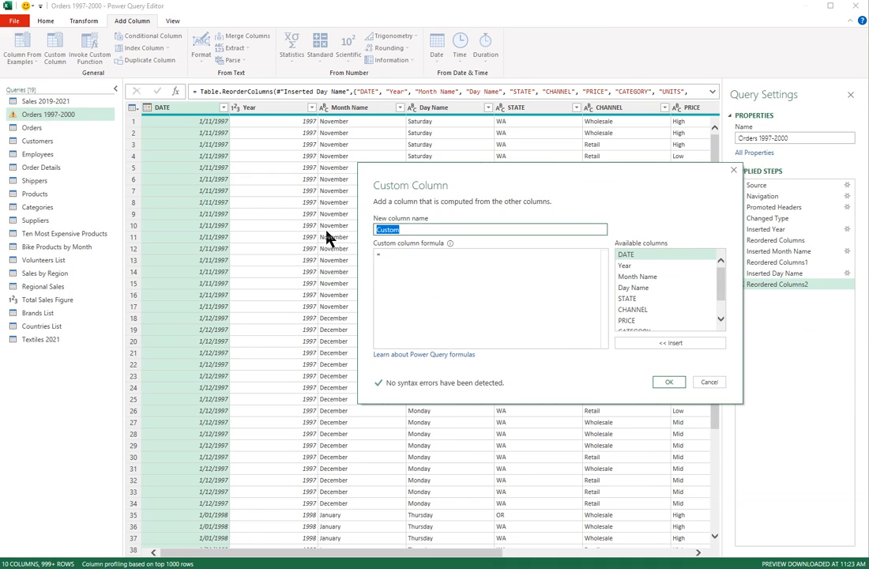
text(UNIT PRICE)
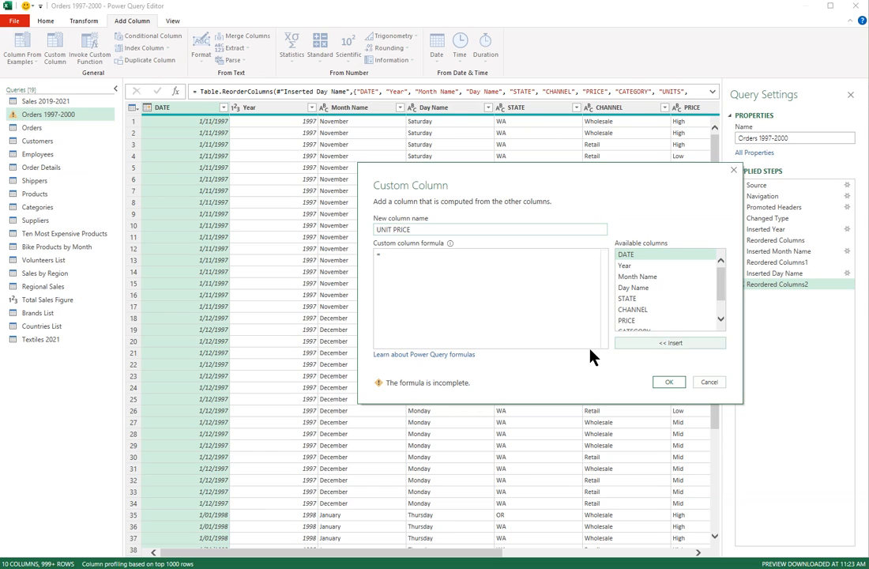
Create the UNIT PRICE column with the formula [NET]/[UNITS] and set its data type to Decimal Number.
click(388, 254)
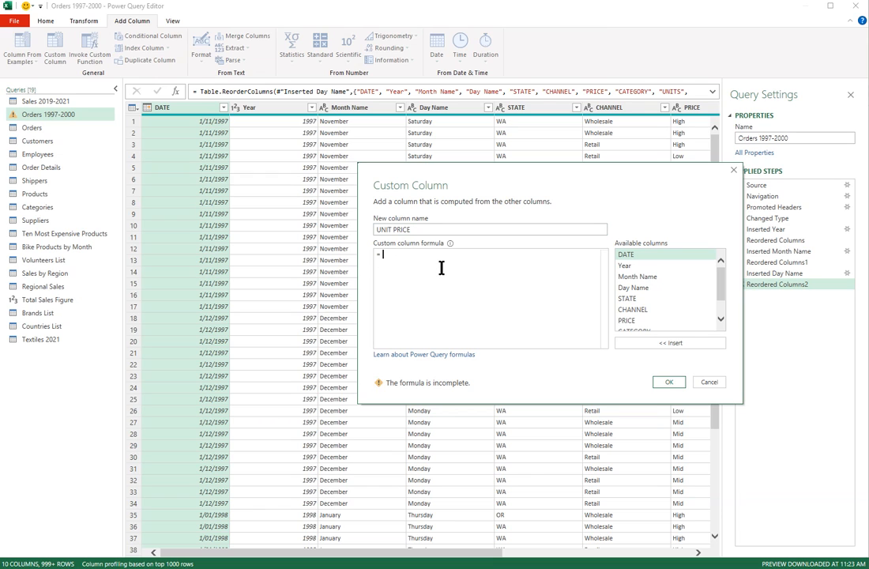
text(NE)
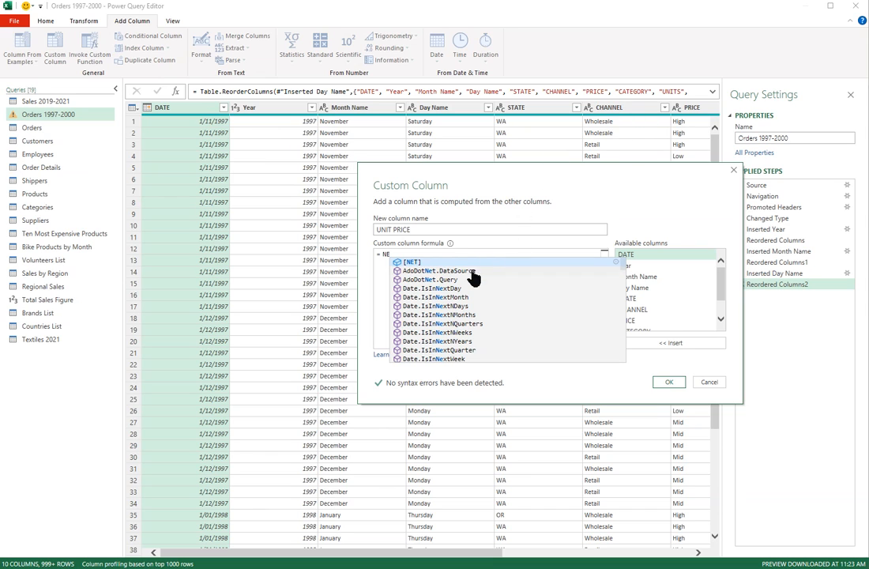
click(411, 262)
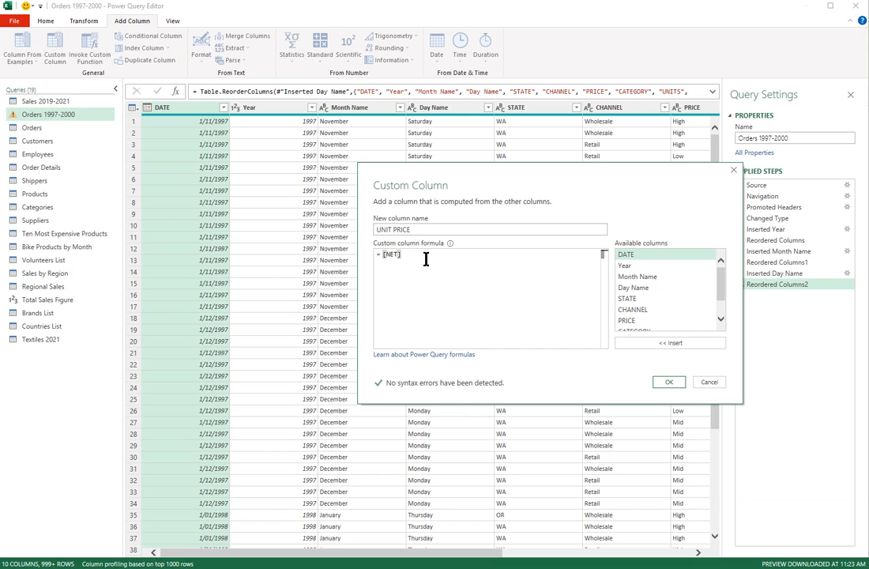
text(/)
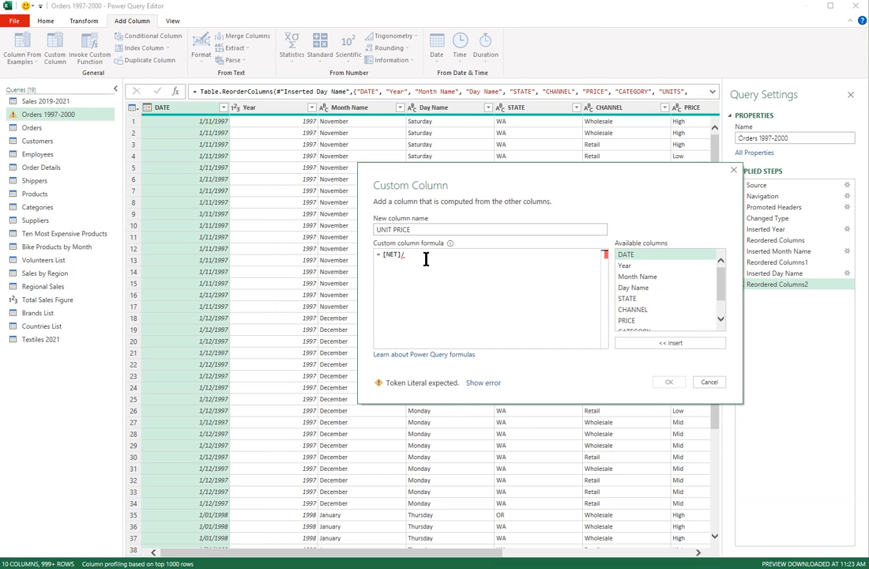
text(UN)
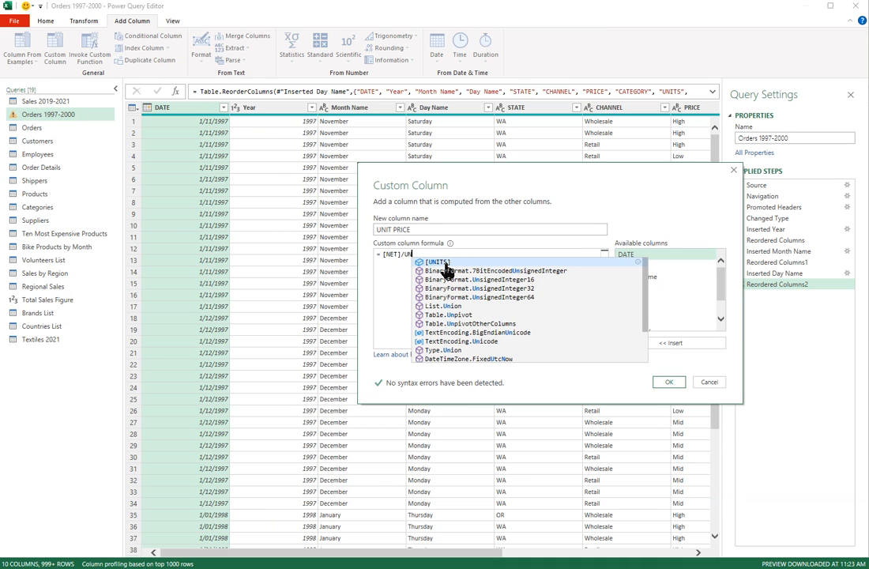
click(444, 263)
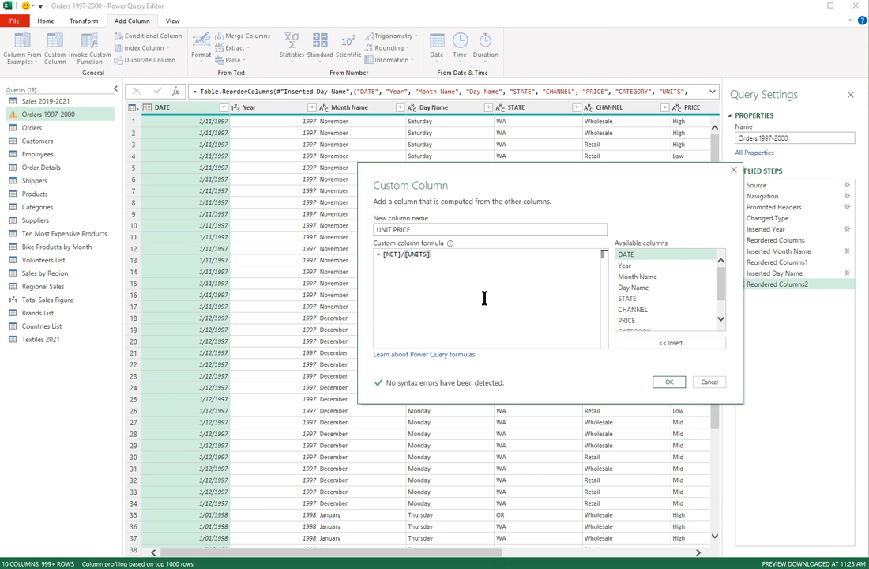
click(670, 383)
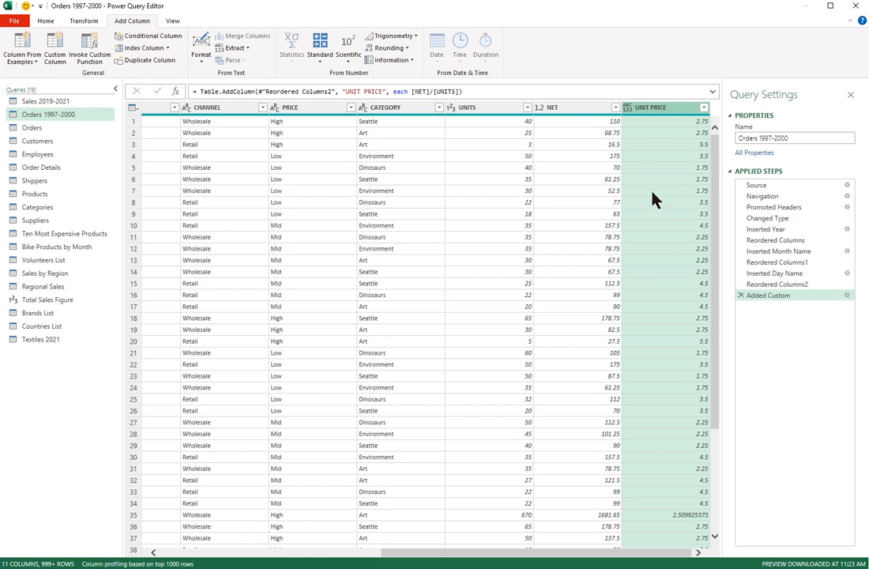
click(627, 108)
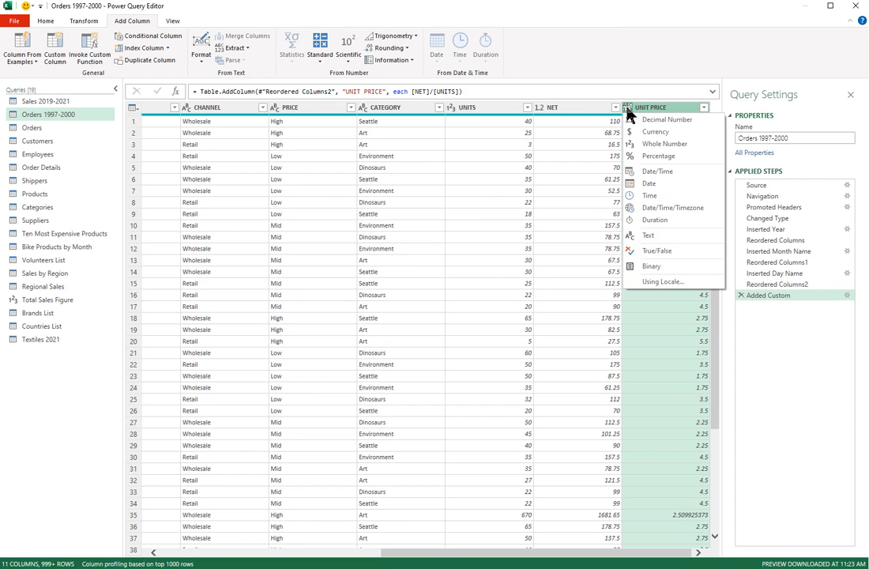
click(665, 120)
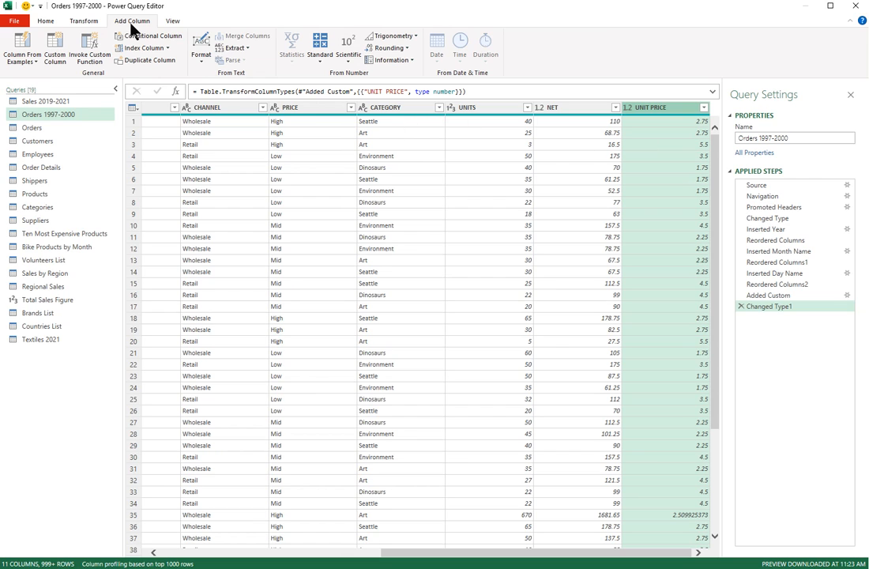
click(55, 55)
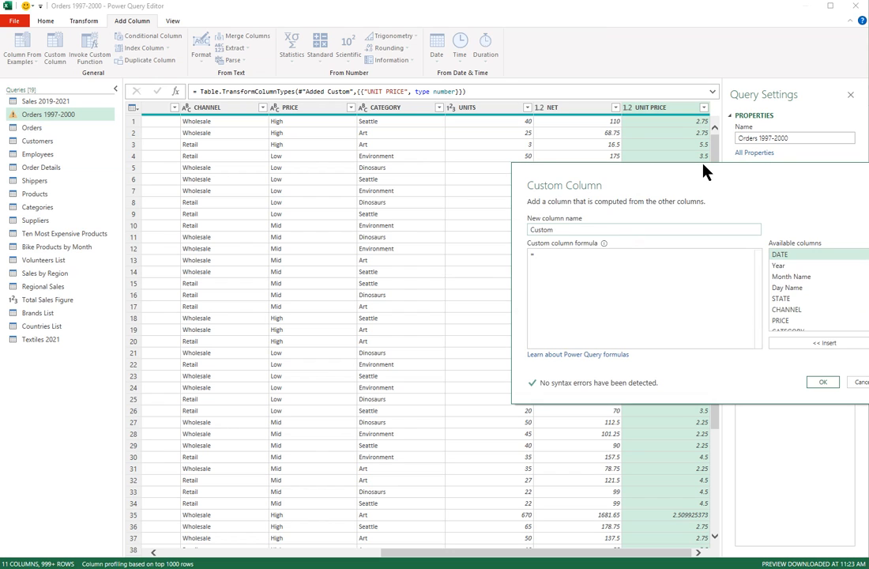
drag(707, 170, 545, 192)
click(409, 249)
drag(408, 250, 343, 253)
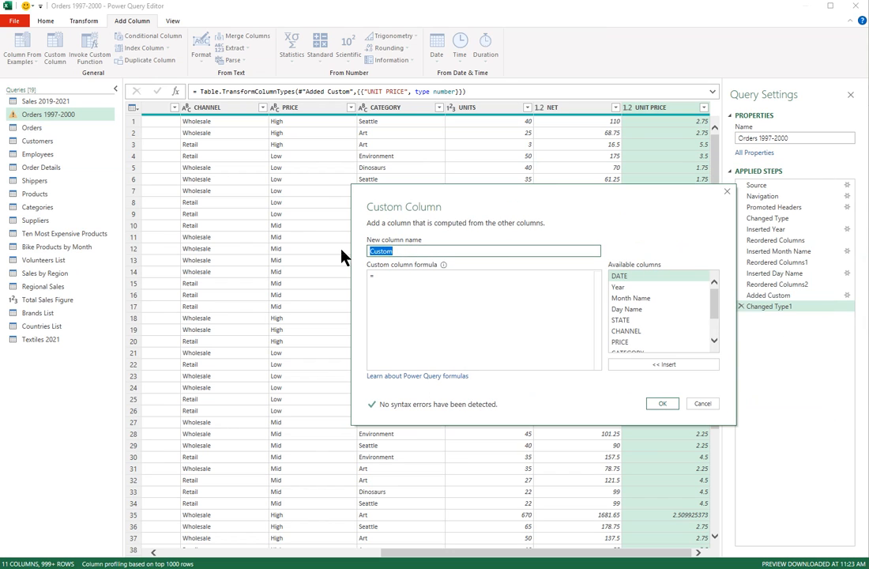
text(dISCOUNT)
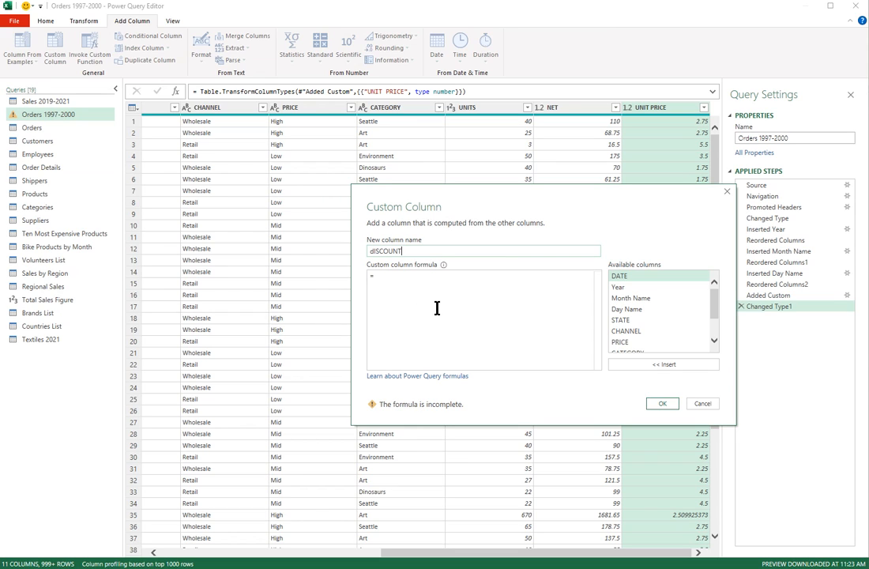
click(694, 402)
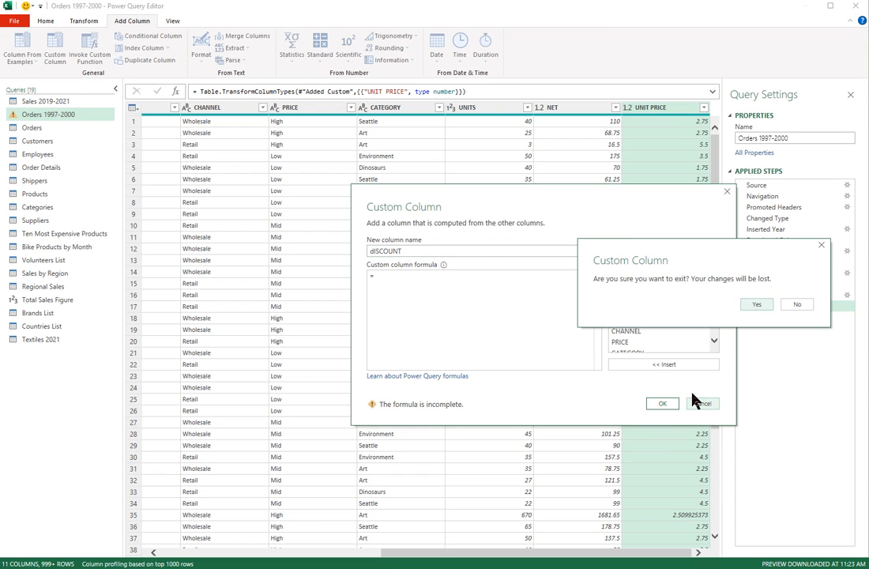
click(760, 306)
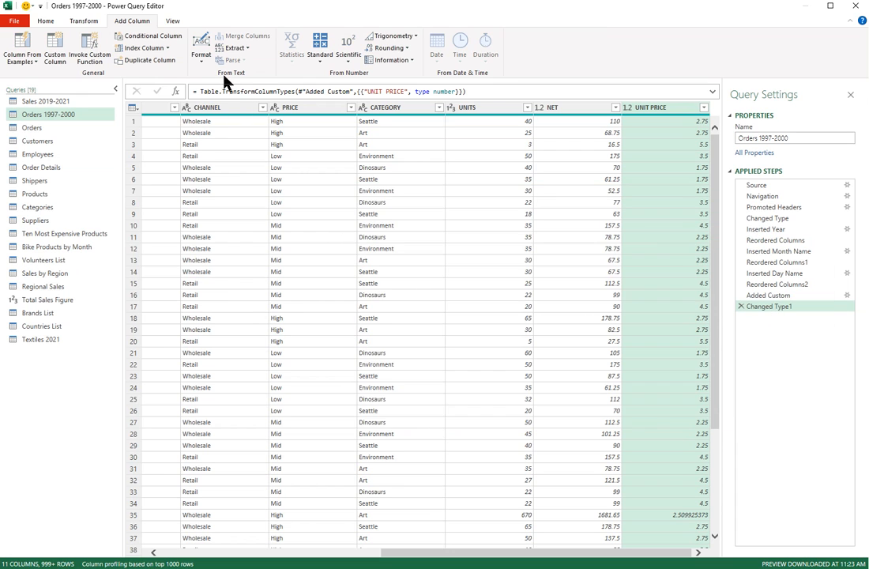
Start a conditional column named Discount in the Orders 1997-2000 query.
click(149, 40)
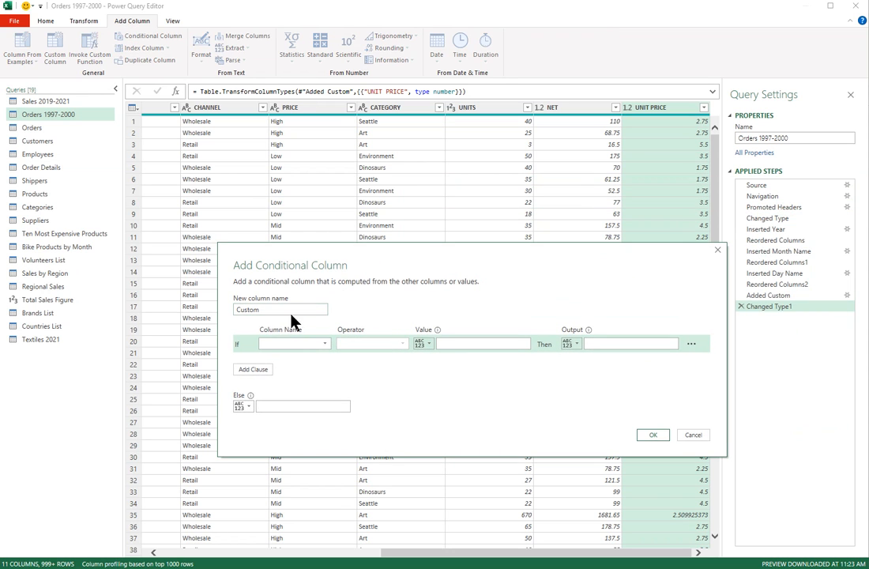
drag(264, 309, 219, 314)
text(dISCOUN)
key(BackSpace)
key(BackSpace)
key(BackSpace)
key(BackSpace)
key(BackSpace)
key(BackSpace)
key(BackSpace)
text(Discount)
Create the Discount column with the rule: if NET is greater than or equal to 1000 then 10%, else 0%.
click(326, 350)
click(280, 452)
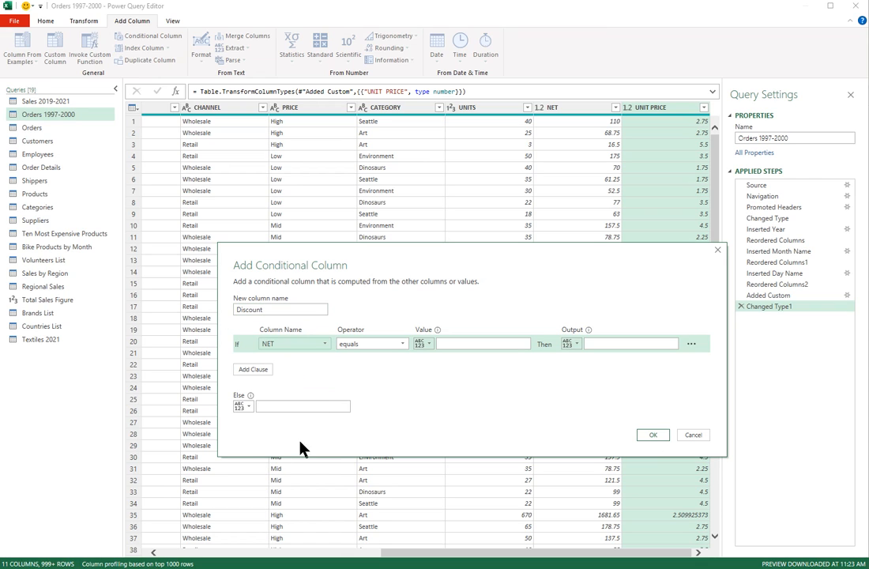
click(403, 350)
click(391, 386)
click(444, 344)
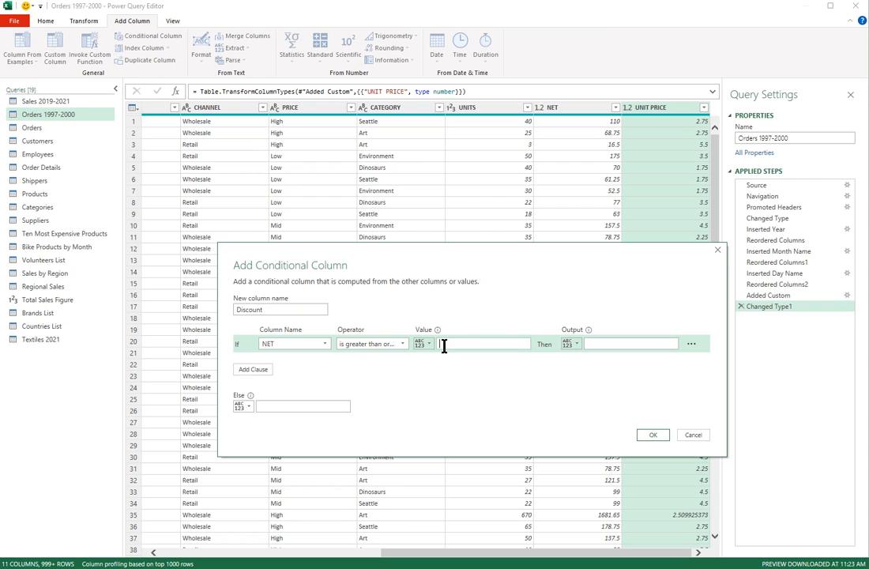
text(1000)
text(10%)
click(258, 408)
text(0%)
click(654, 435)
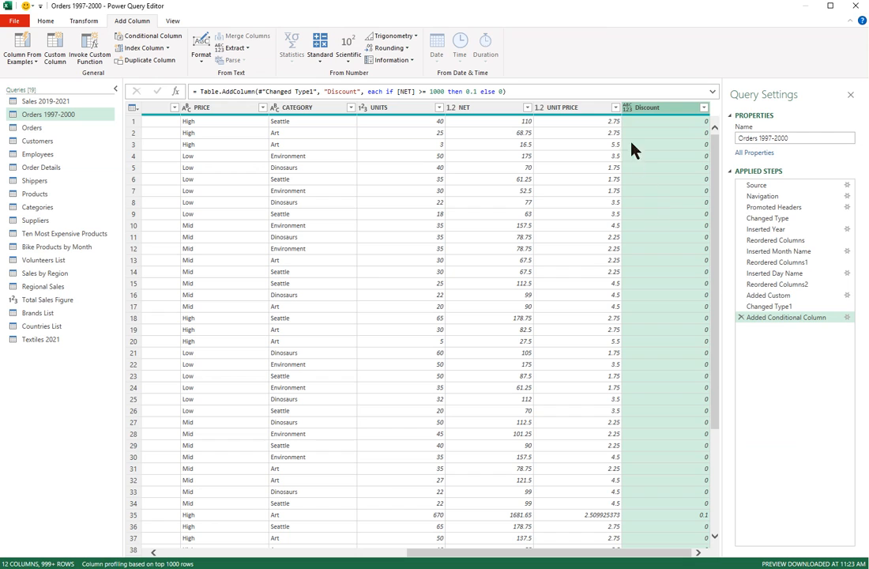
Set the data type of the Discount column to Percentage and of the UNIT PRICE column to Currency.
click(628, 106)
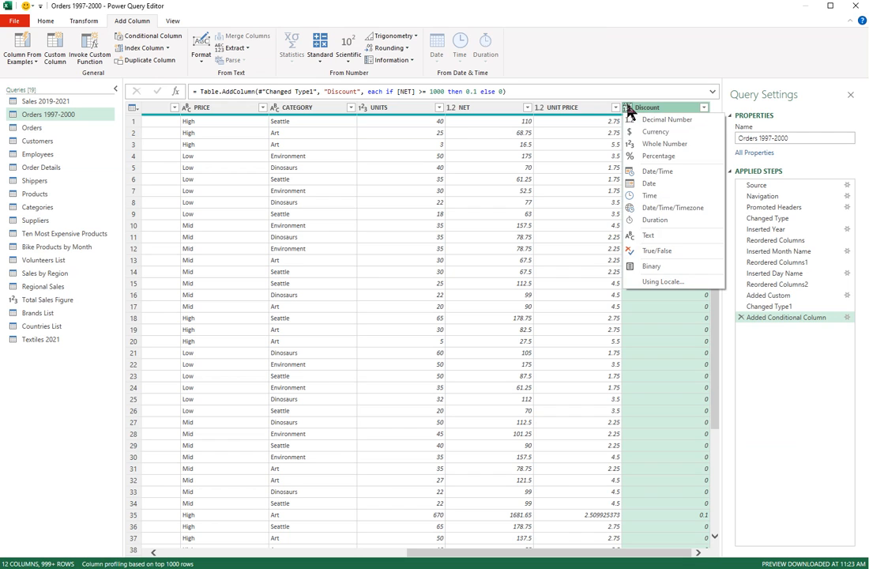
click(646, 157)
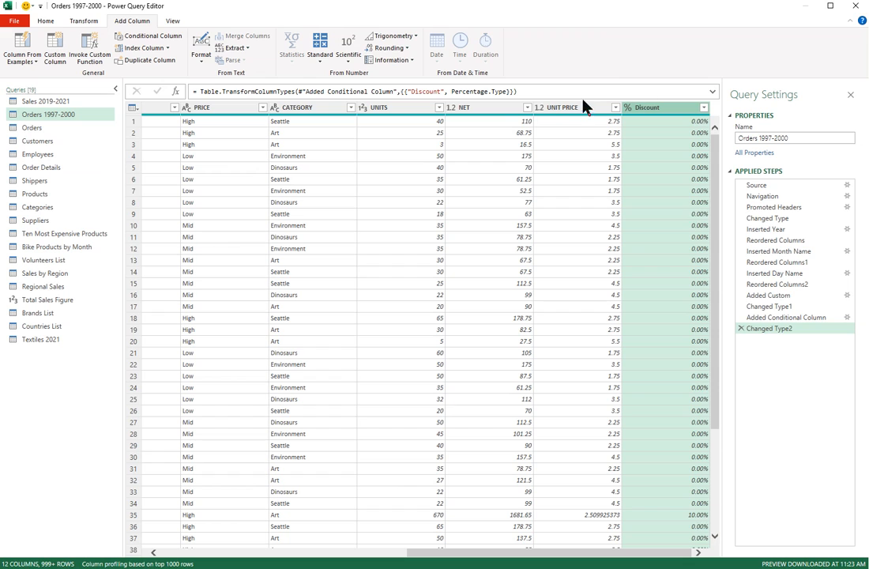
click(538, 109)
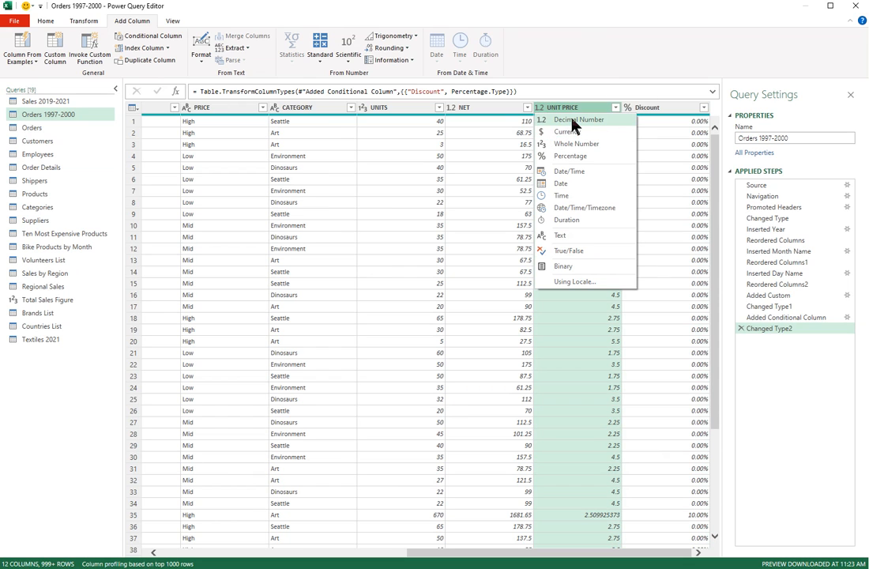
click(566, 133)
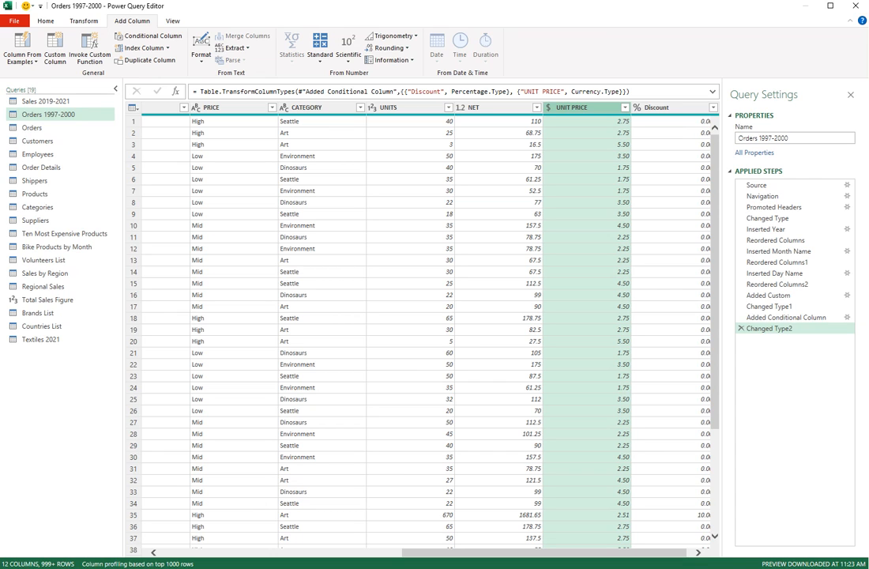
click(699, 553)
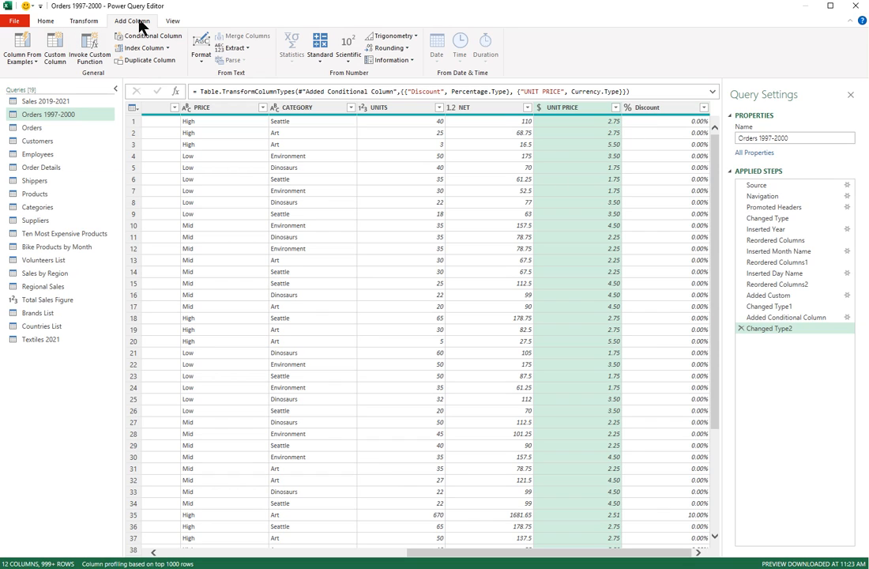
Start a custom column named GROSS in the Orders 1997-2000 query.
click(55, 54)
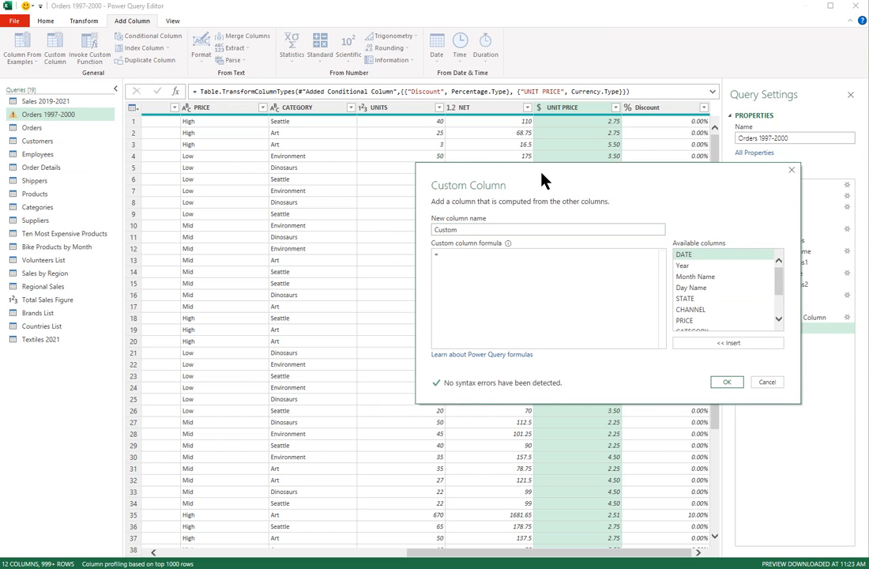
double_click(452, 229)
text(GROSS)
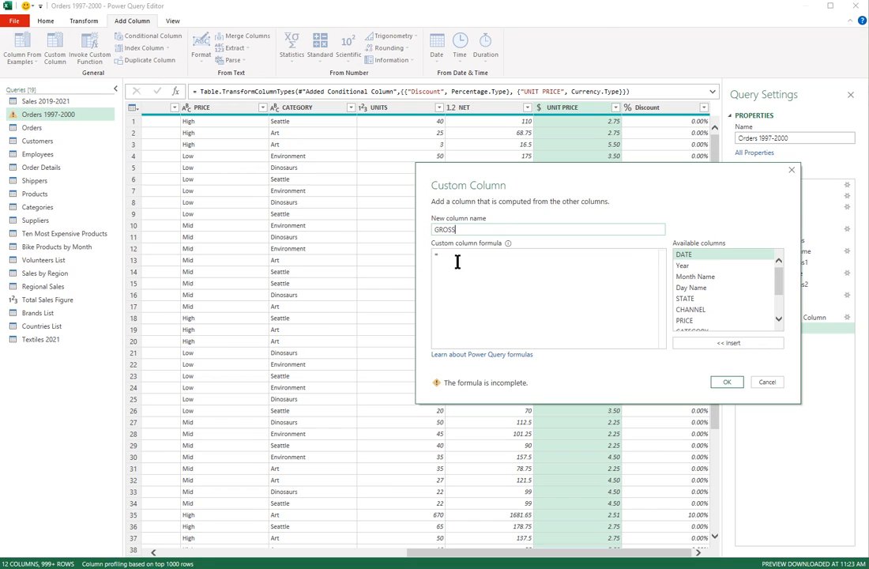
Create the GROSS column with the formula [NET]*(1+[Discount]) and set its data type to Currency.
click(488, 253)
text(NE)
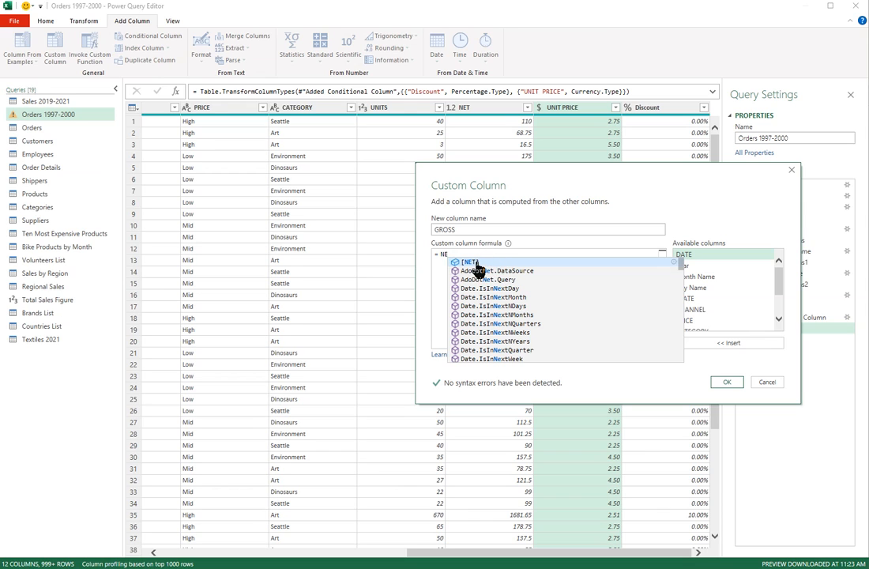
click(498, 264)
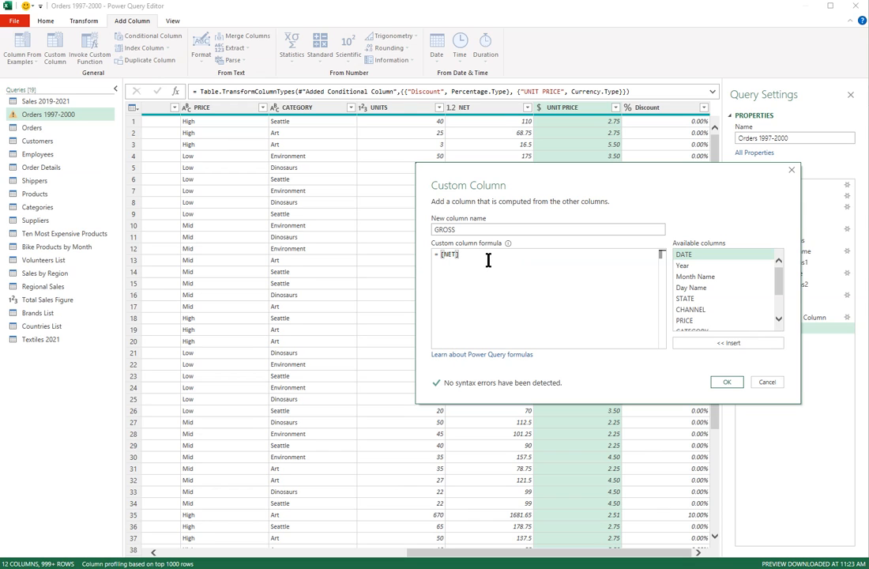
text(*)
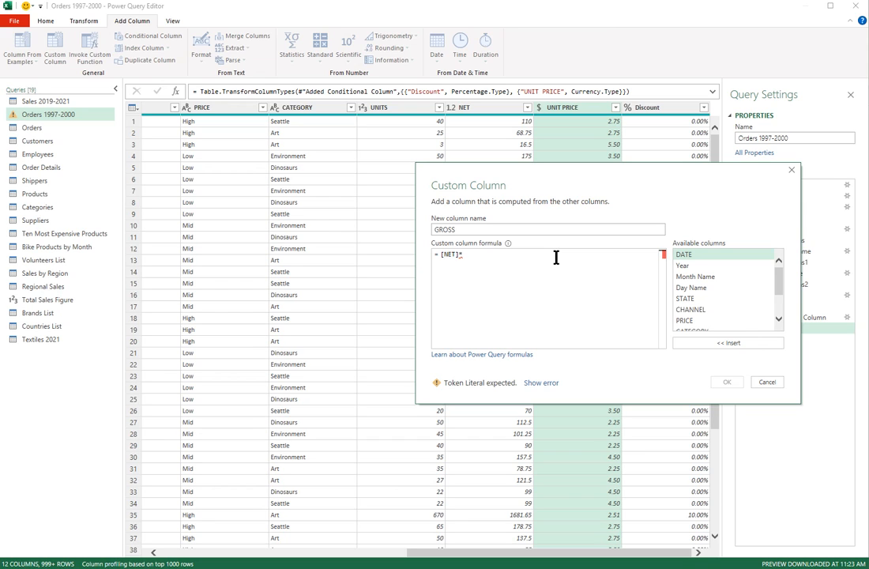
text((1+DU)
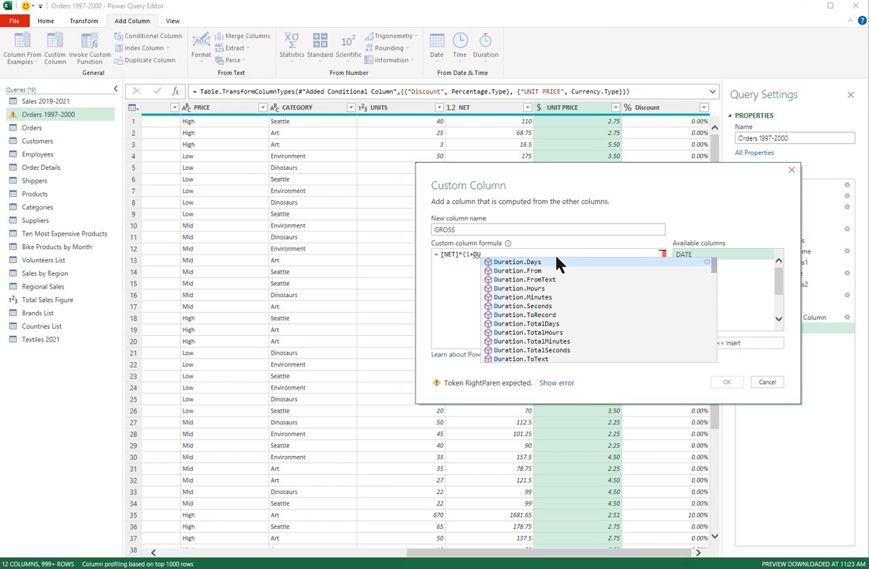
key(BackSpace)
text(I)
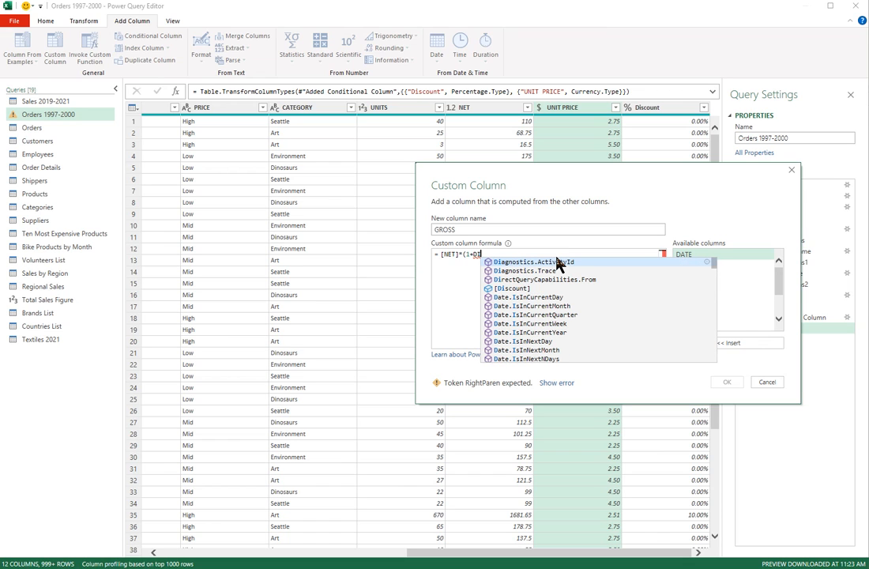
click(510, 290)
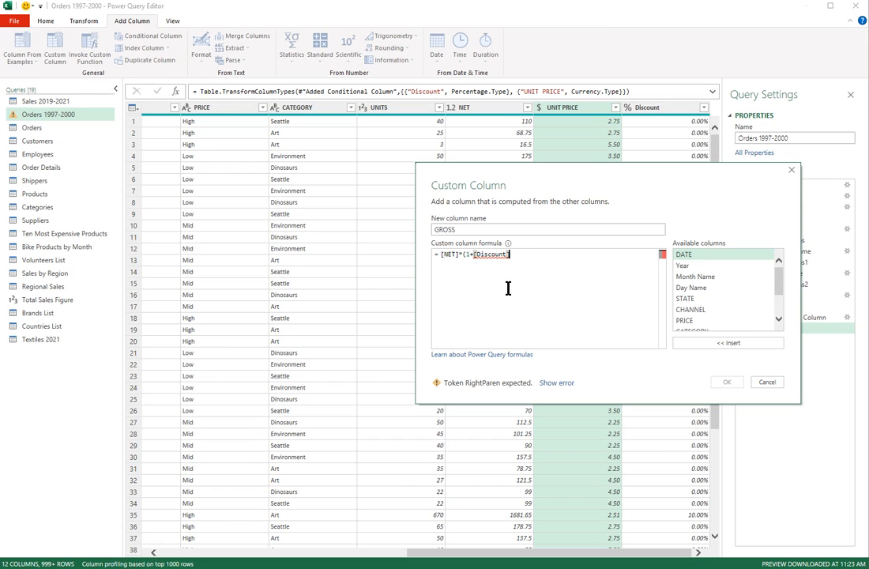
text())
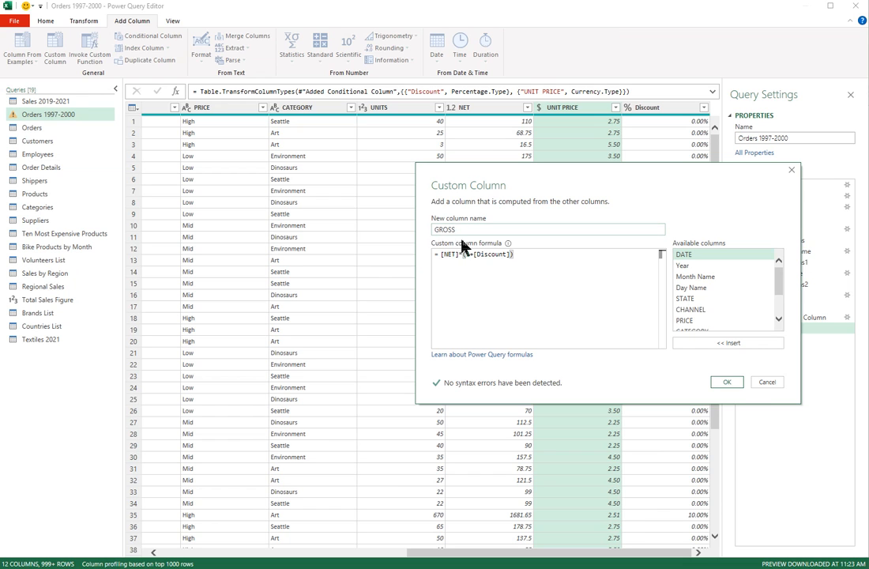
click(727, 384)
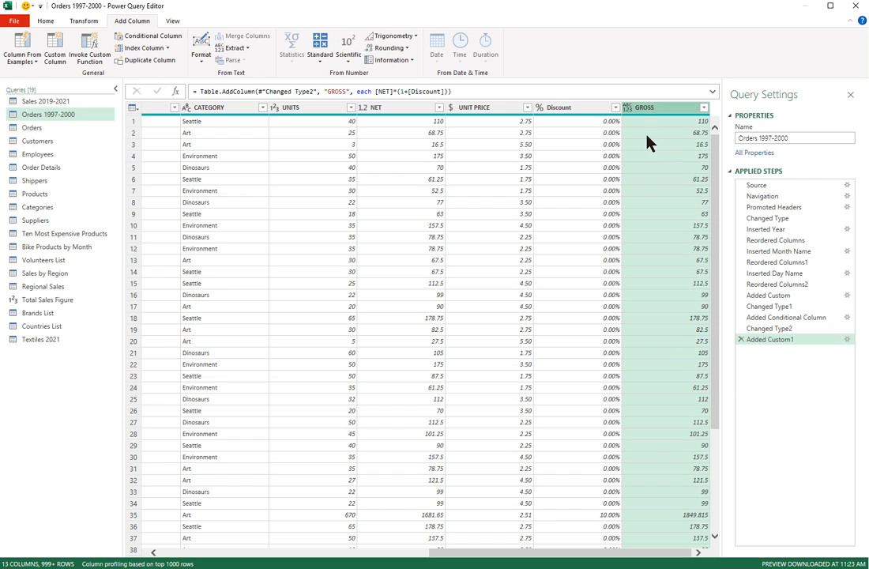
click(629, 109)
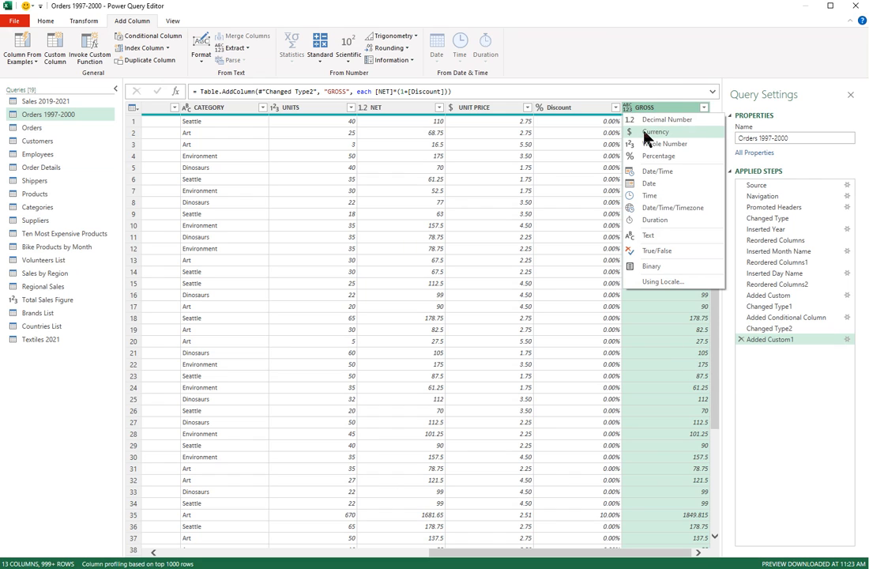
click(645, 138)
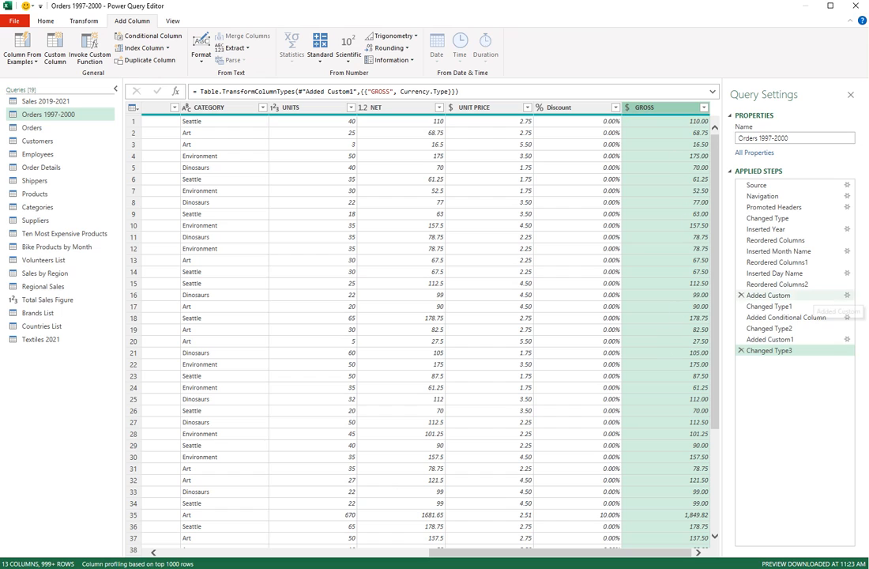